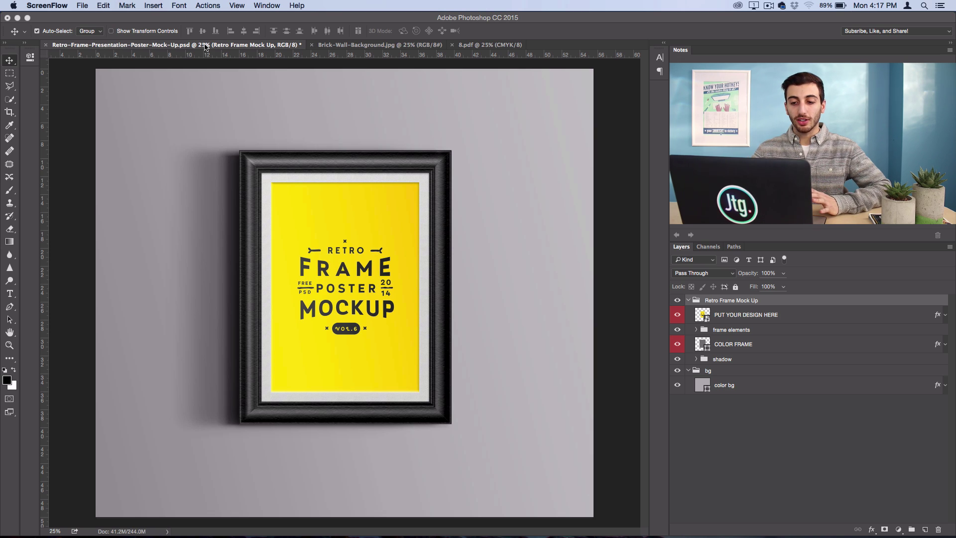
Review the brick wall and concert photo files, then the mockup's Retro Frame and bg groups
{"action": "left_click", "coordinate": [385, 46]}
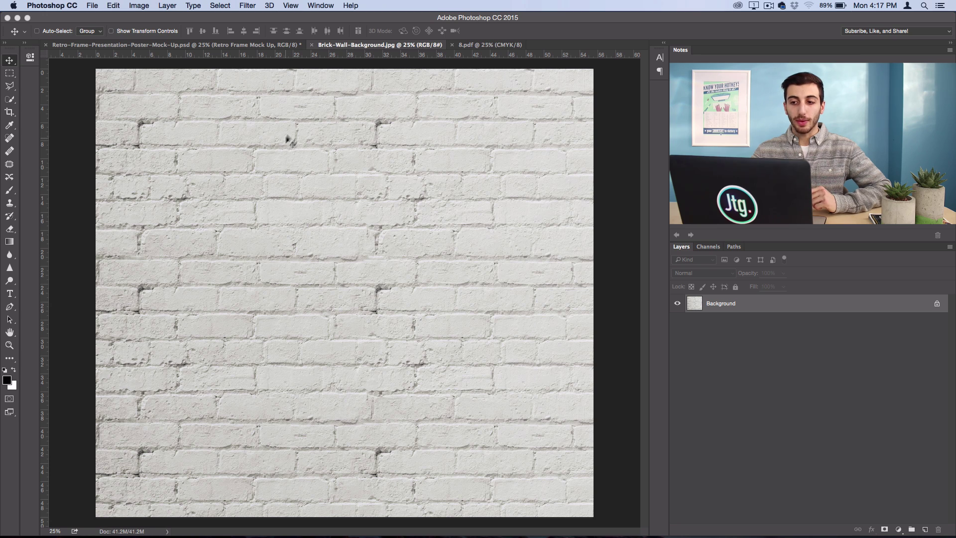
{"action": "left_click", "coordinate": [491, 45]}
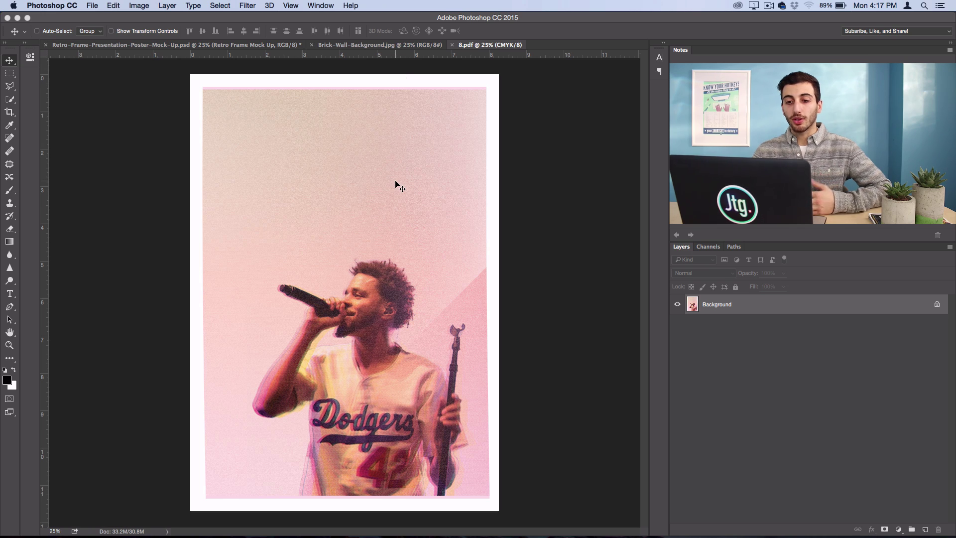
{"action": "left_click", "coordinate": [244, 45]}
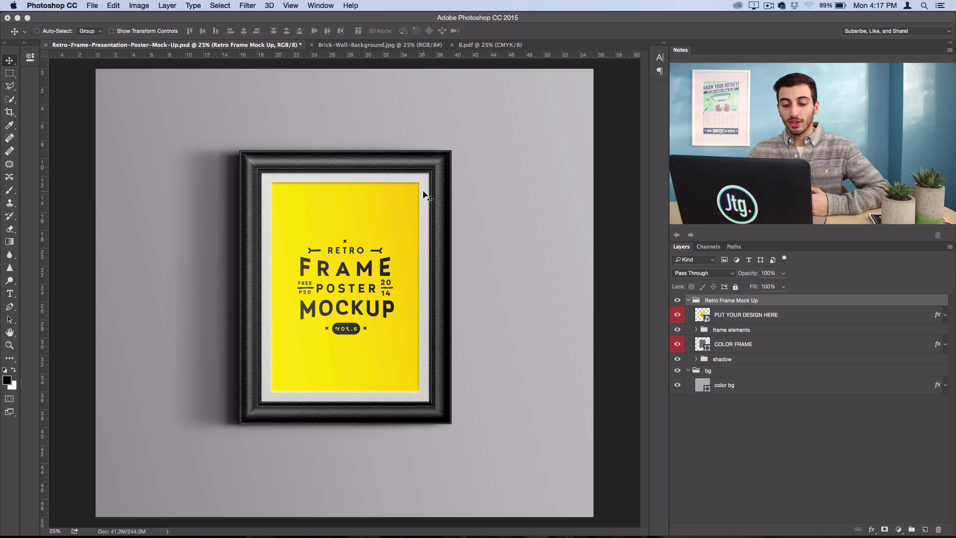
{"action": "left_click", "coordinate": [689, 300]}
{"action": "left_click", "coordinate": [688, 312]}
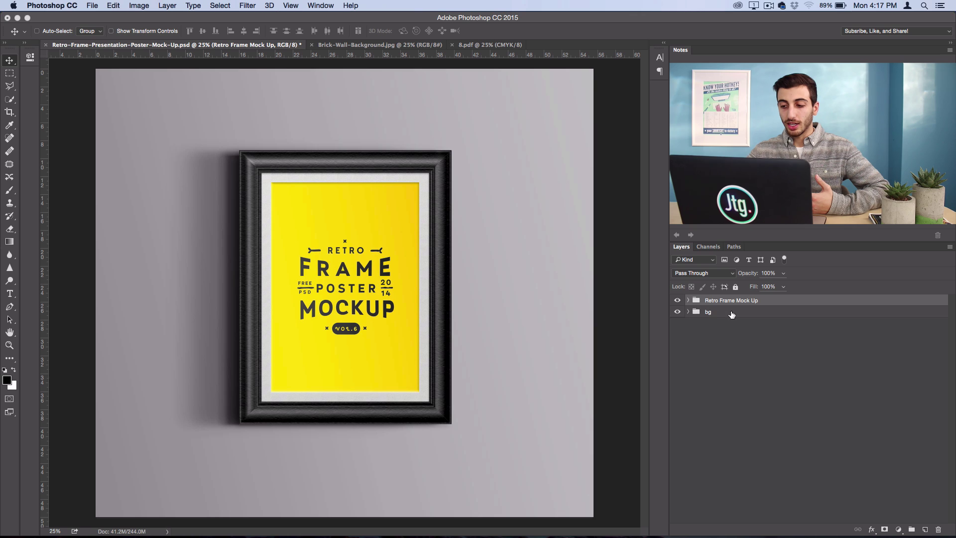
{"action": "left_click", "coordinate": [689, 313]}
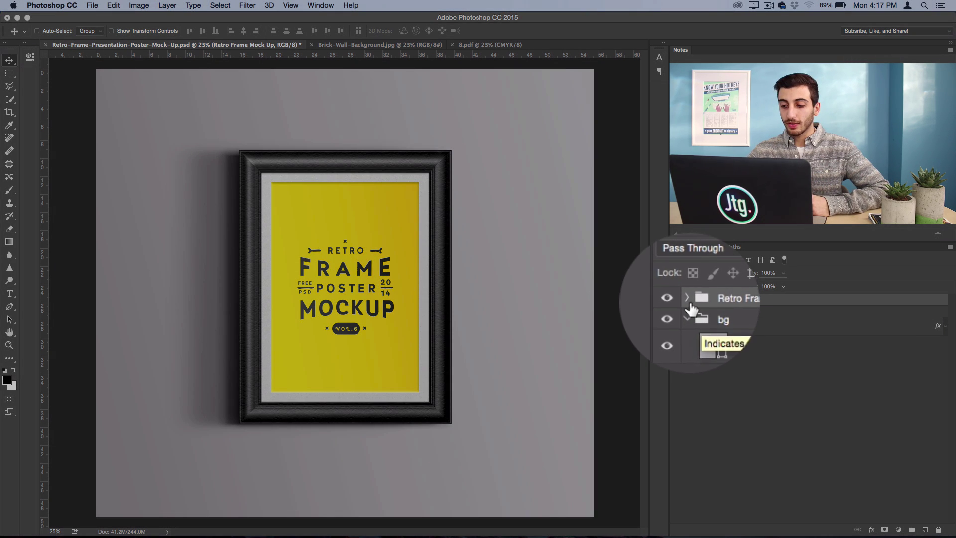
{"action": "left_click", "coordinate": [688, 301]}
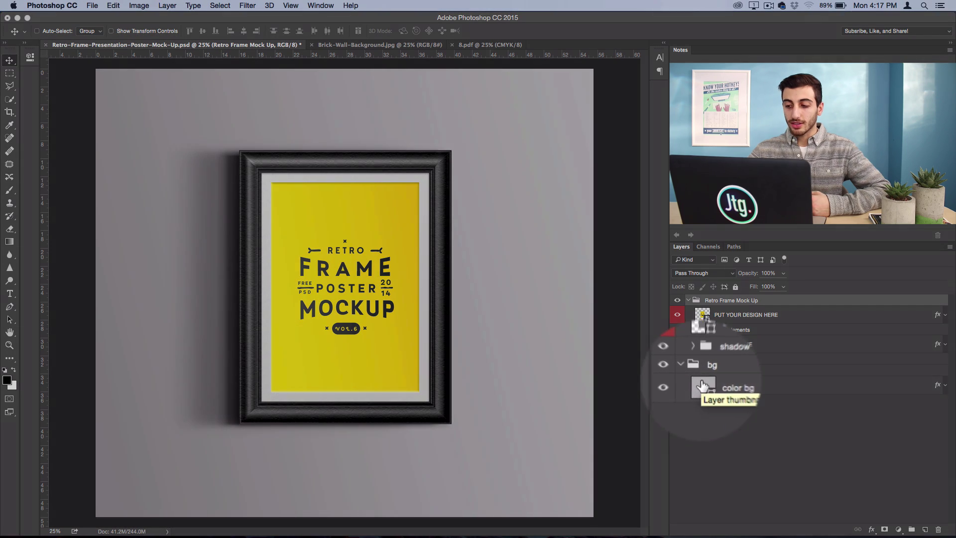
Change the color bg fill from light grey to teal
{"action": "double_click", "coordinate": [702, 386]}
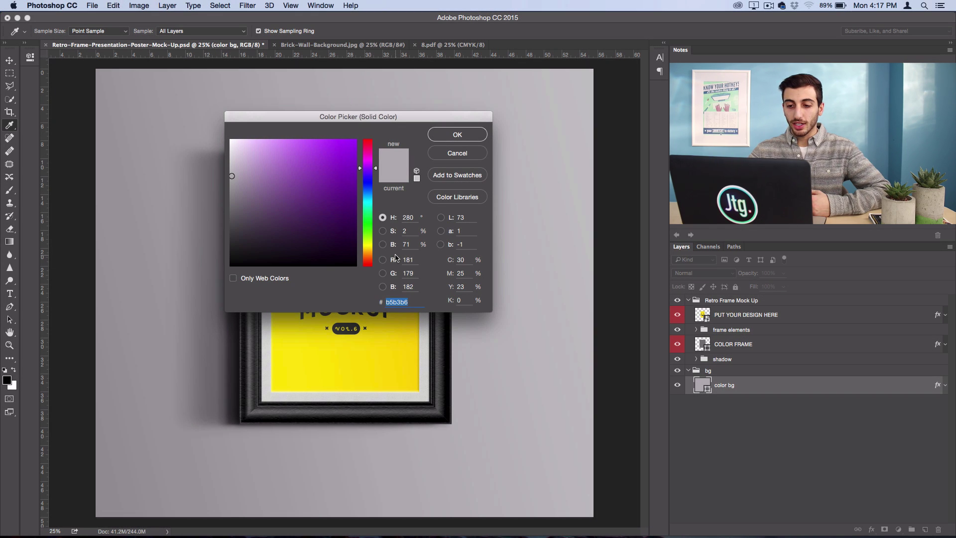
{"action": "mouse_move", "coordinate": [311, 194]}
{"action": "left_mouse_down"}
{"action": "mouse_move", "coordinate": [293, 200]}
{"action": "mouse_move", "coordinate": [279, 183]}
{"action": "left_mouse_up"}
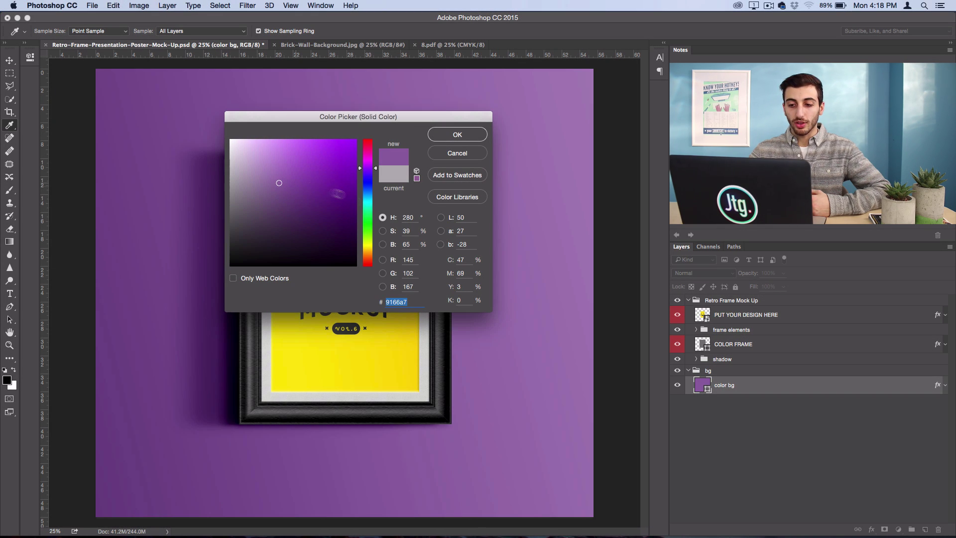
{"action": "left_click", "coordinate": [367, 202]}
{"action": "left_click", "coordinate": [438, 133]}
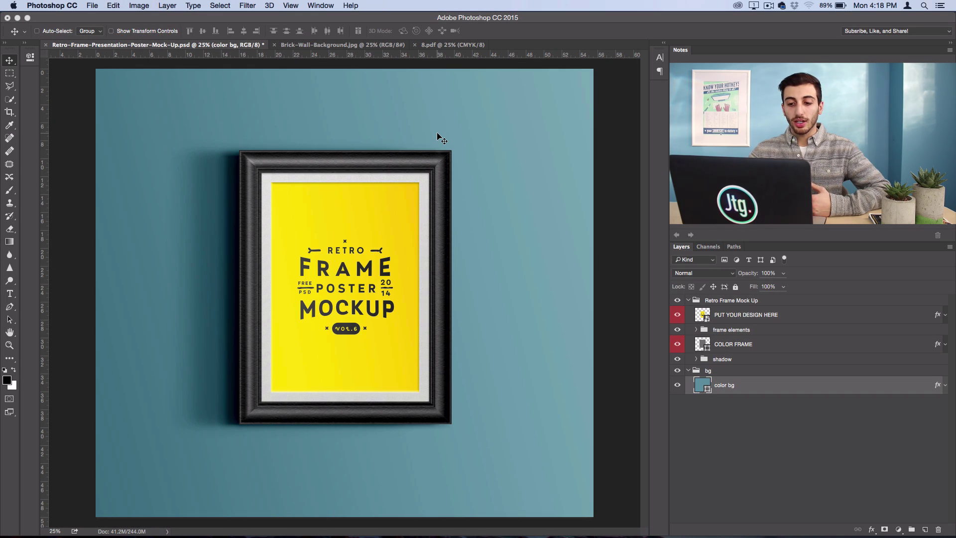
Copy the brick wall image into the mockup's bg group as Layer 1 above the teal fill
{"action": "left_click", "coordinate": [362, 49]}
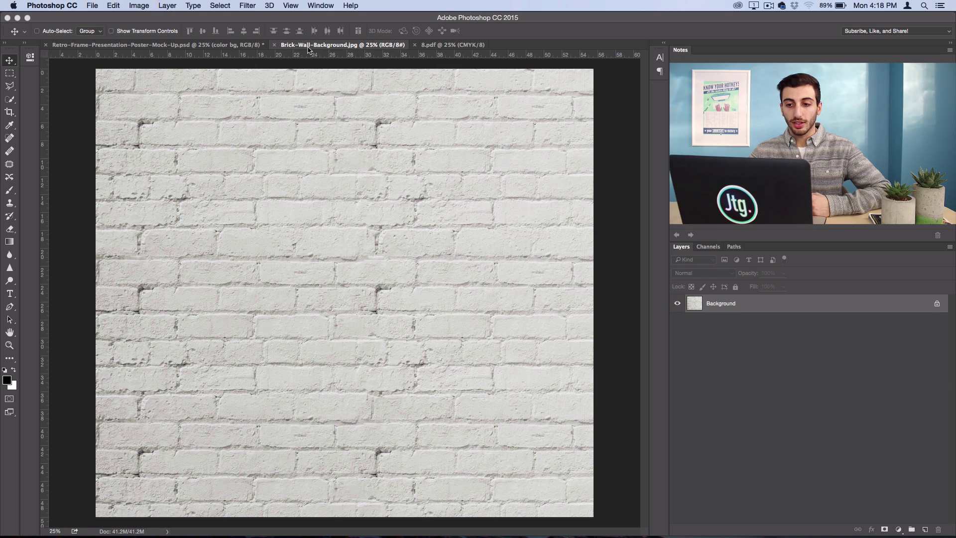
{"action": "left_click_drag", "start_coordinate": [308, 49], "coordinate": [394, 395]}
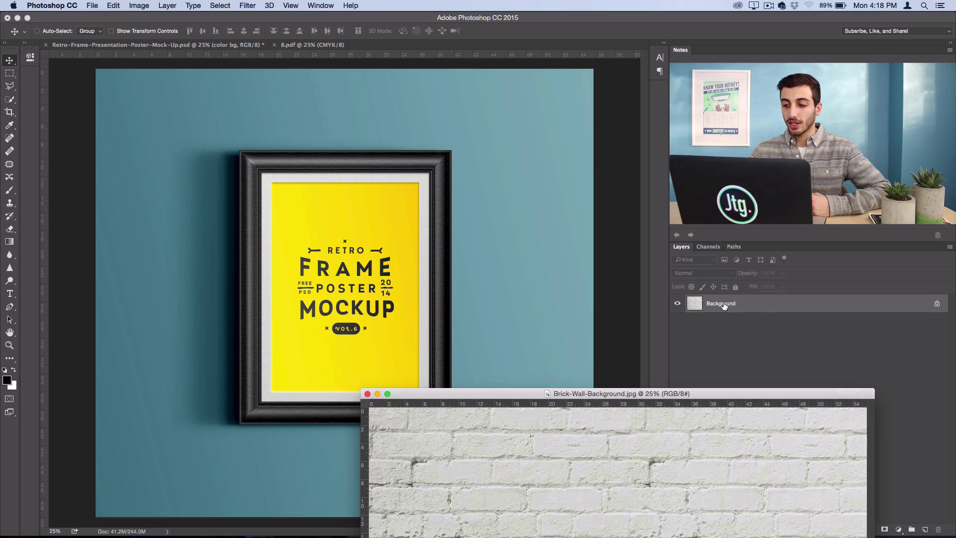
{"action": "left_click_drag", "start_coordinate": [725, 305], "coordinate": [434, 265]}
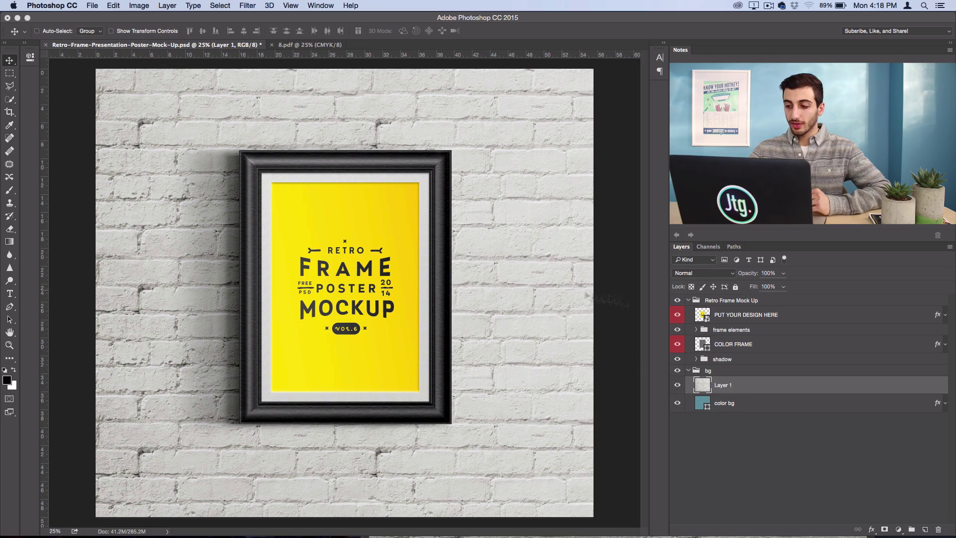
{"action": "left_click", "coordinate": [766, 315]}
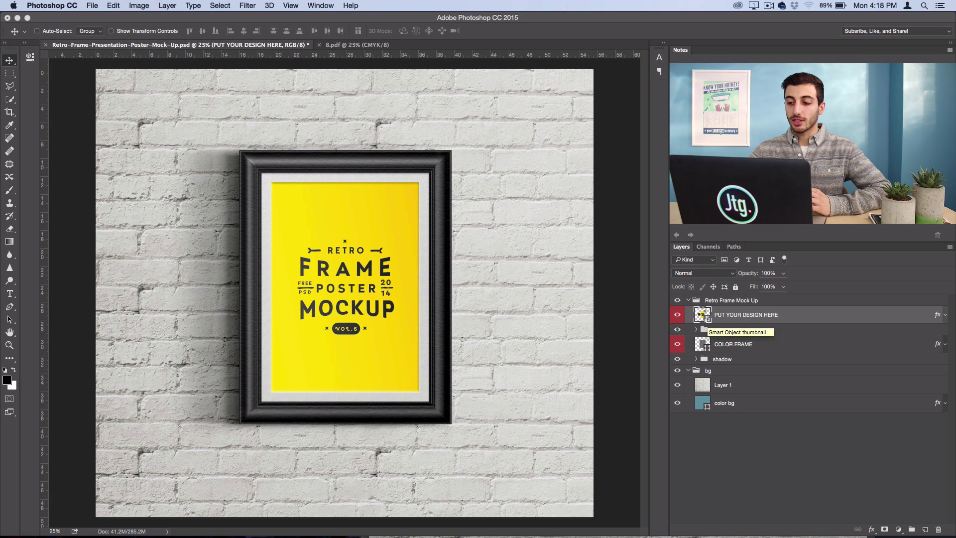
In the PUT YOUR DESIGN HERE smart object, hide the sample text and copy in the concert photo
{"action": "double_click", "coordinate": [700, 313]}
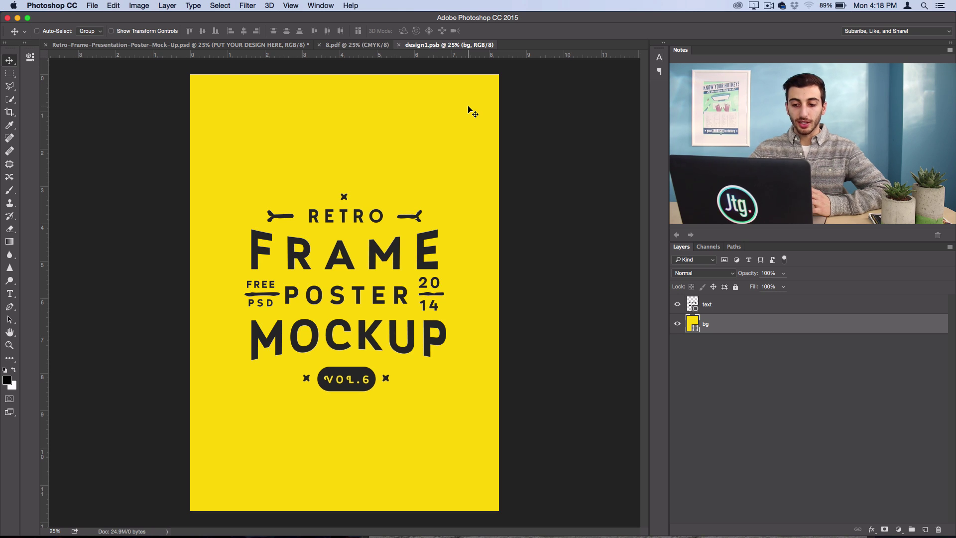
{"action": "left_click", "coordinate": [677, 303]}
{"action": "left_click", "coordinate": [254, 45]}
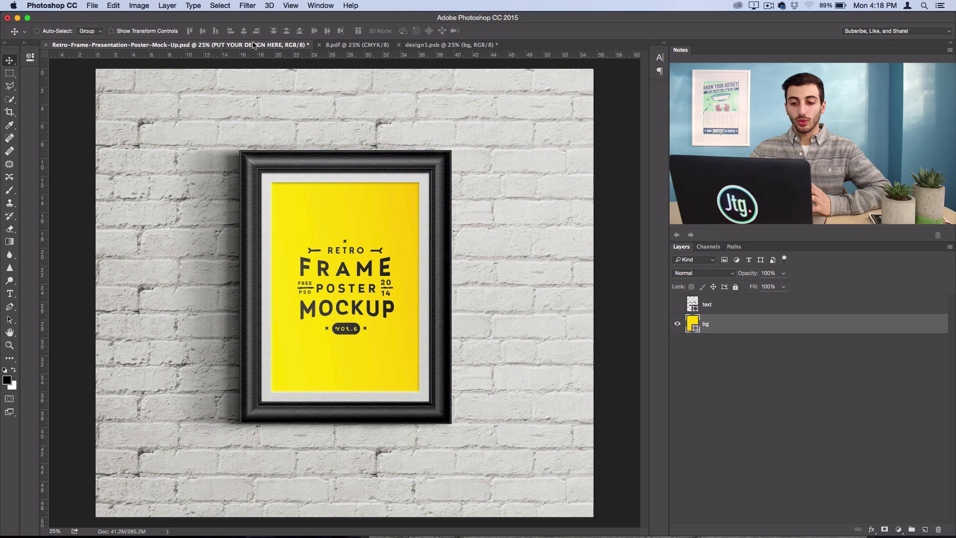
{"action": "left_click", "coordinate": [474, 45]}
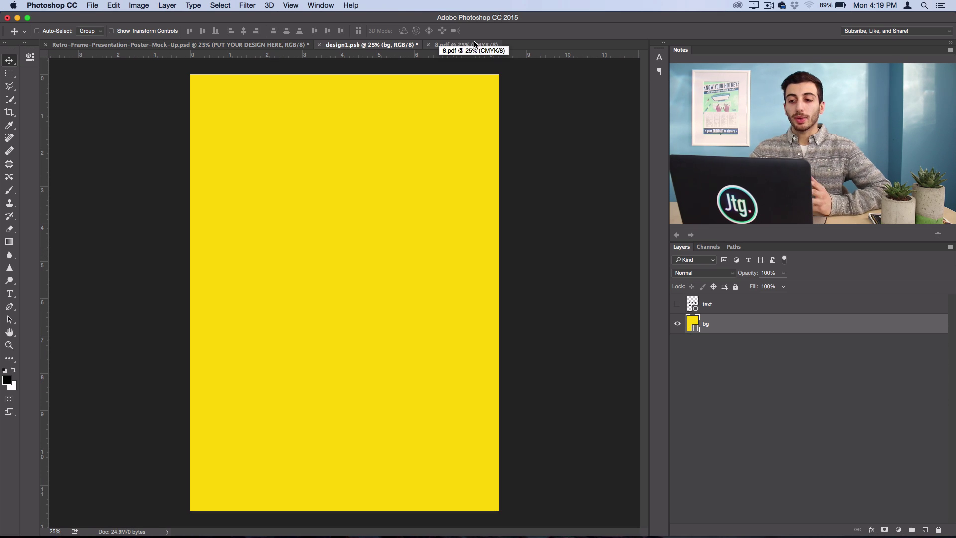
{"action": "left_click_drag", "start_coordinate": [474, 44], "coordinate": [478, 341]}
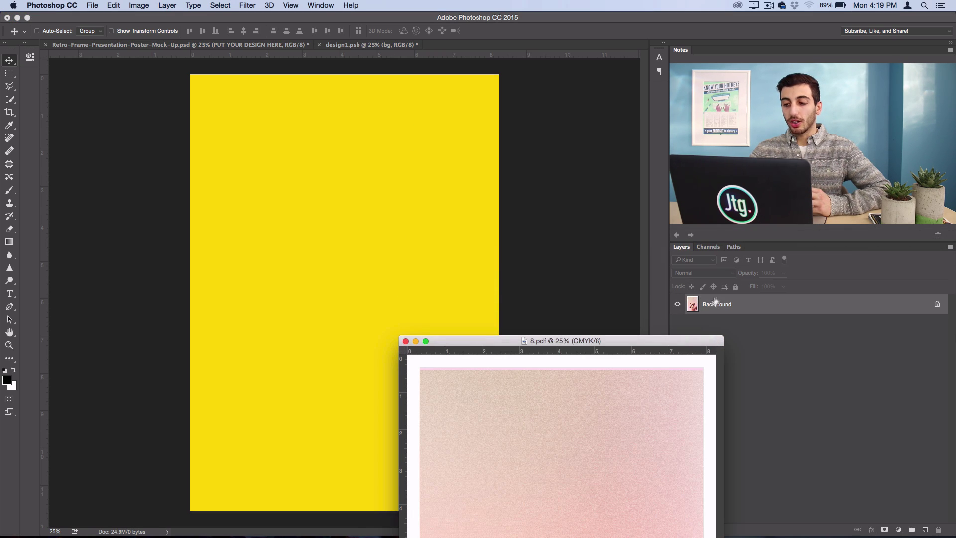
{"action": "left_click", "coordinate": [745, 305]}
{"action": "left_click_drag", "start_coordinate": [746, 305], "coordinate": [336, 191]}
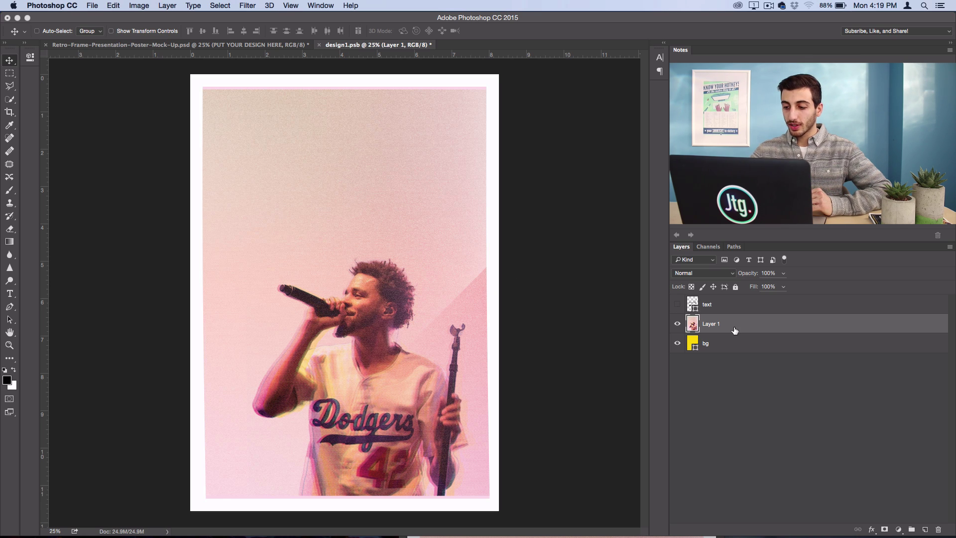
Position the concert photo on the poster and save design1.psb
{"action": "left_click", "coordinate": [678, 325]}
{"action": "left_click", "coordinate": [677, 325]}
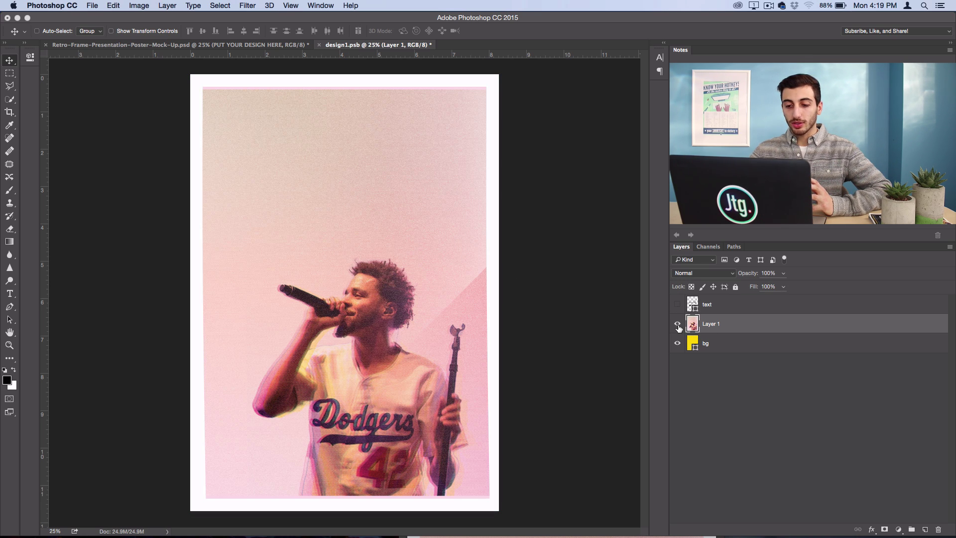
{"action": "mouse_move", "coordinate": [416, 242]}
{"action": "left_mouse_down"}
{"action": "mouse_move", "coordinate": [456, 174]}
{"action": "mouse_move", "coordinate": [388, 249]}
{"action": "mouse_move", "coordinate": [406, 231]}
{"action": "mouse_move", "coordinate": [404, 243]}
{"action": "left_mouse_up"}
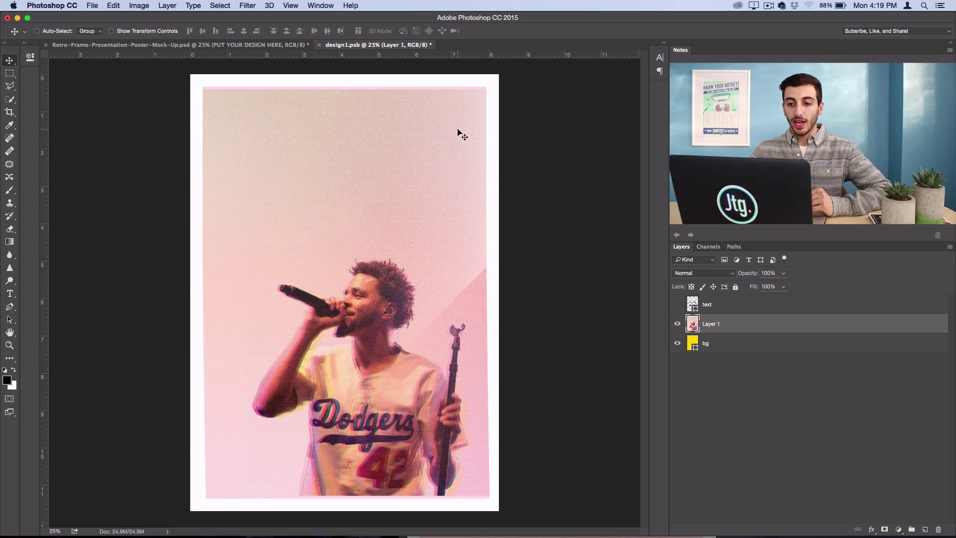
{"action": "left_click", "coordinate": [93, 5]}
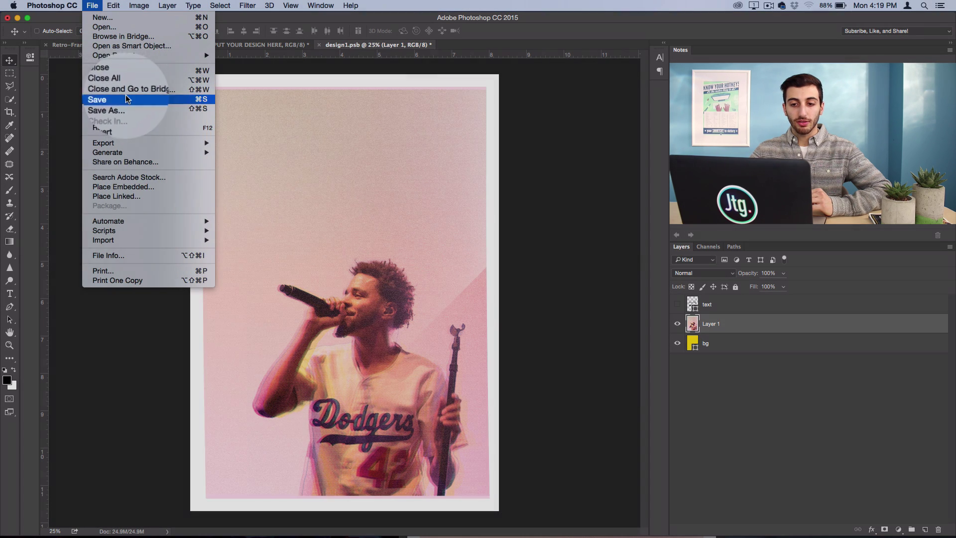
{"action": "left_click", "coordinate": [126, 99]}
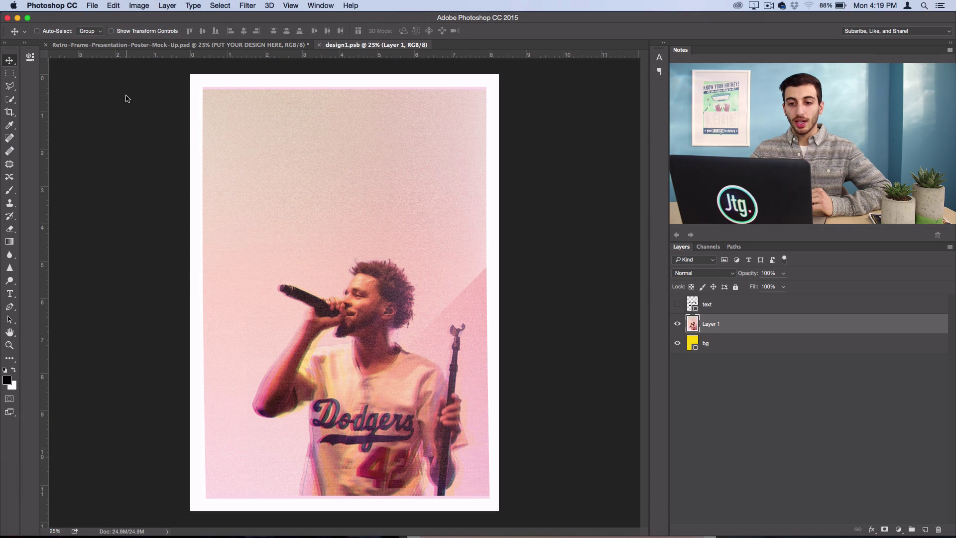
Recolour the mockup's COLOR FRAME fill from black to a dark slate teal
{"action": "left_click", "coordinate": [164, 47]}
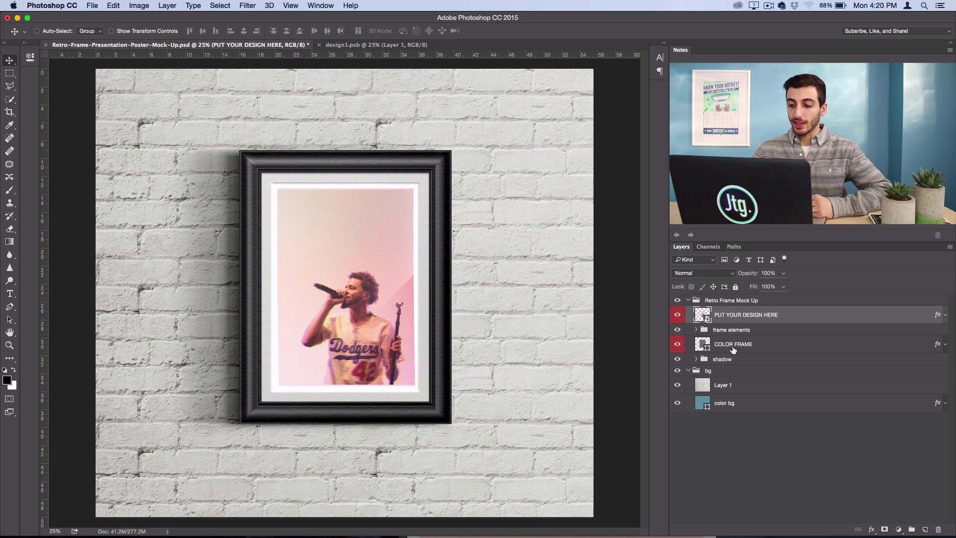
{"action": "double_click", "coordinate": [705, 343]}
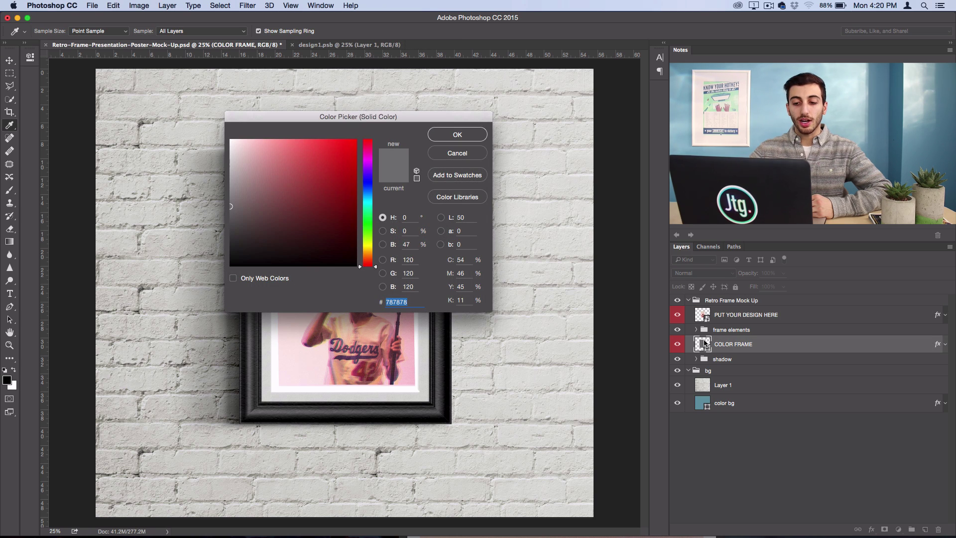
{"action": "left_click_drag", "start_coordinate": [303, 119], "coordinate": [561, 113]}
{"action": "left_click", "coordinate": [546, 163]}
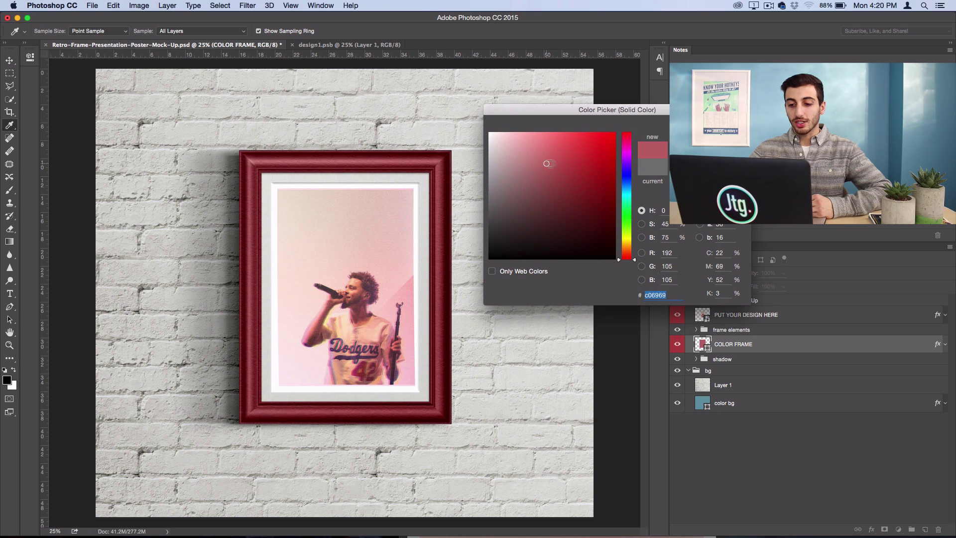
{"action": "left_click_drag", "start_coordinate": [547, 163], "coordinate": [498, 181]}
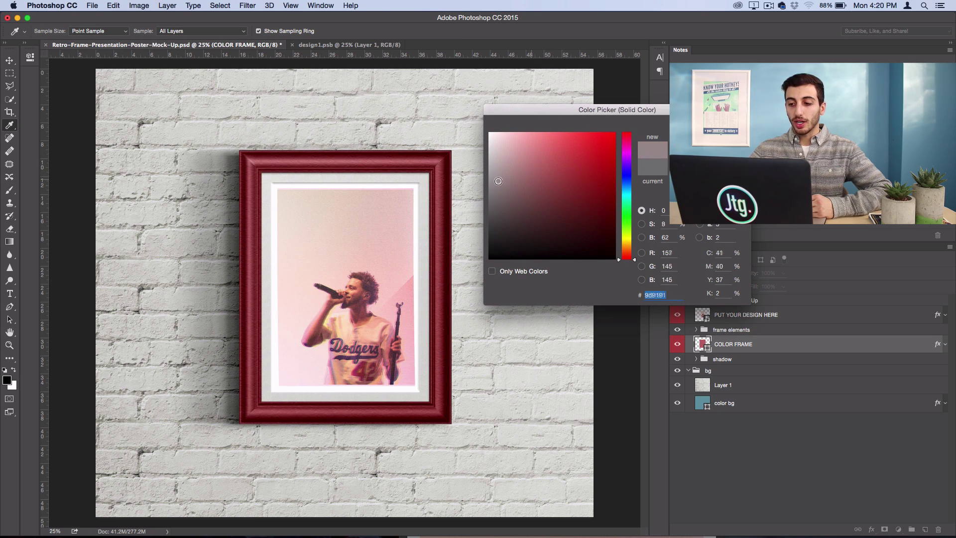
{"action": "left_click", "coordinate": [628, 199]}
{"action": "key", "text": "Return"}
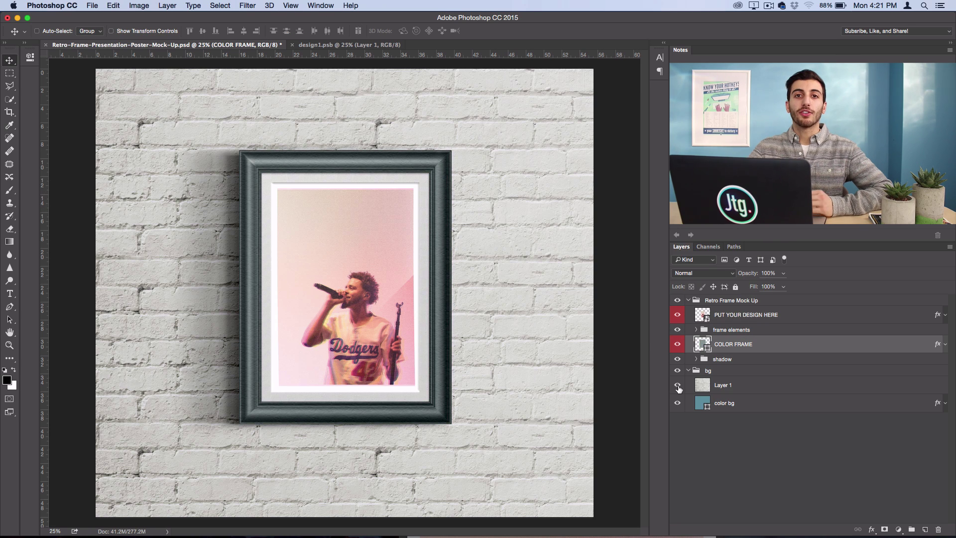